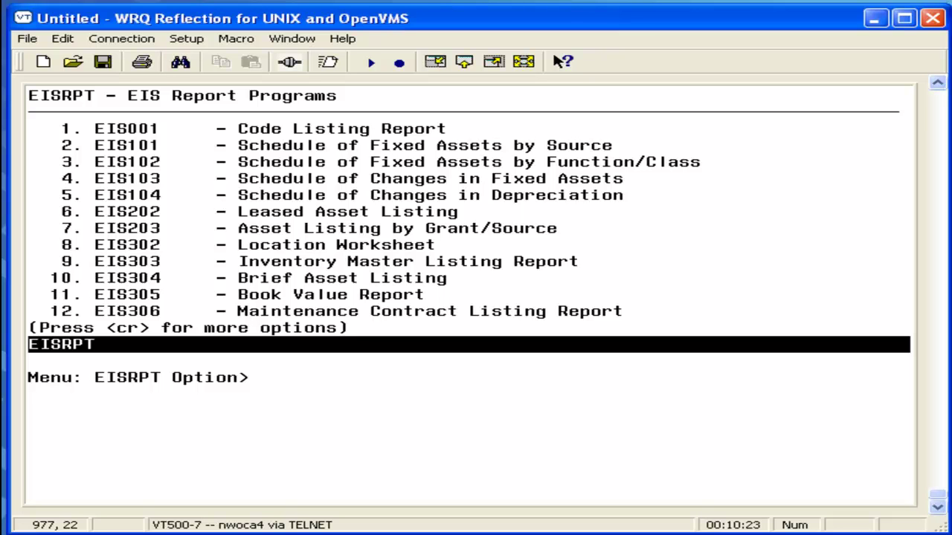
Step: Highlight the EIS101, EIS102, EIS103 and EIS104 fixed-asset schedule reports in the menu
triple_click(12, 148)
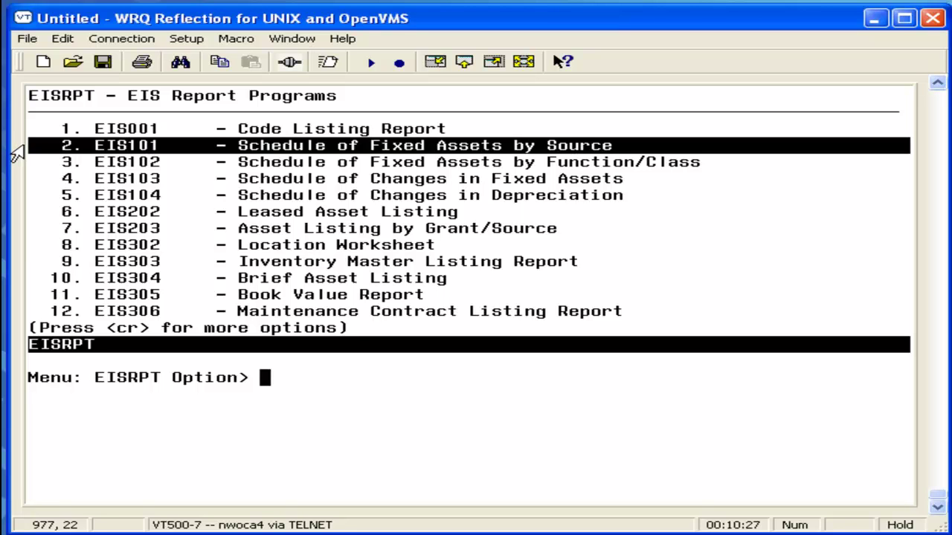
triple_click(13, 164)
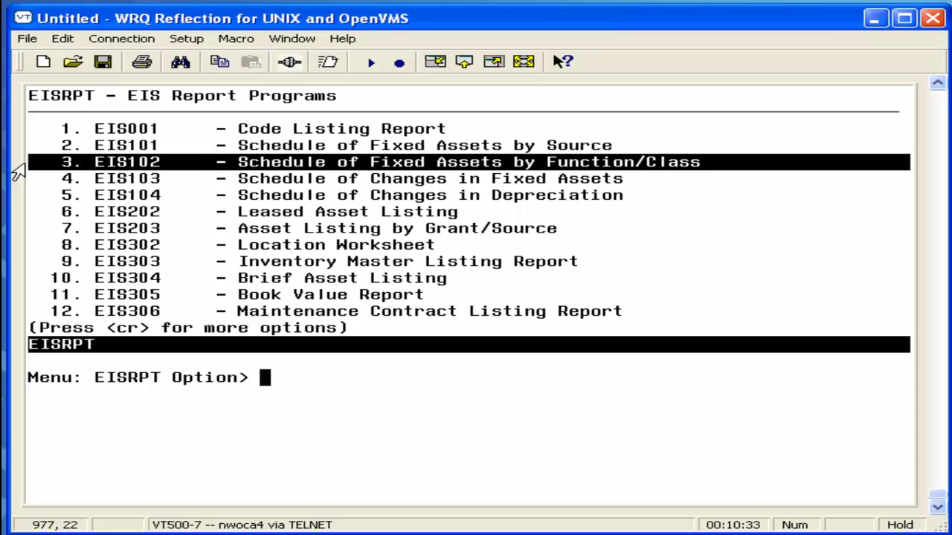
triple_click(18, 182)
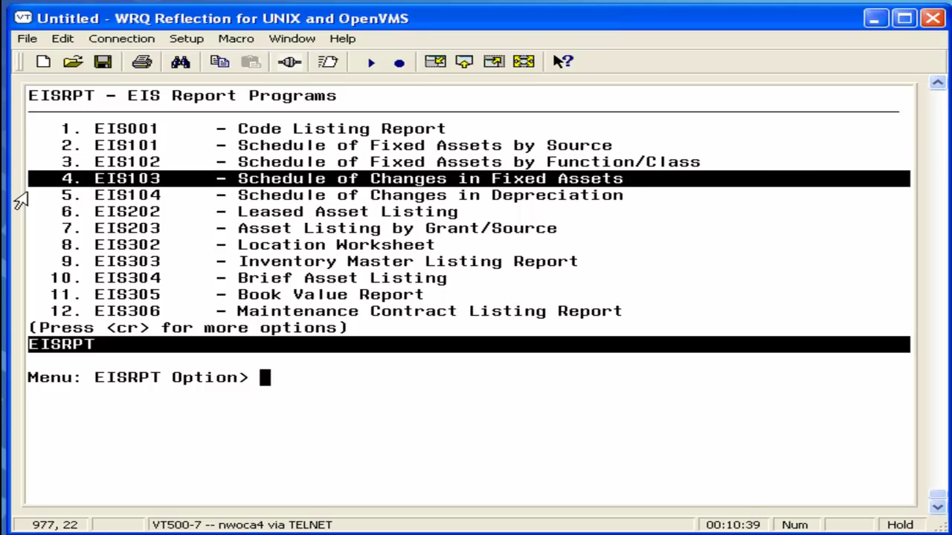
triple_click(18, 198)
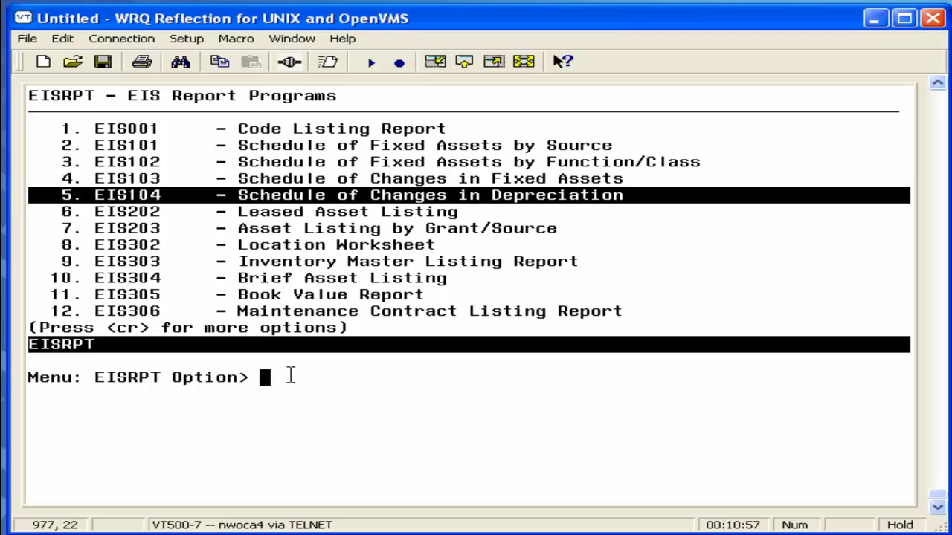
click(285, 376)
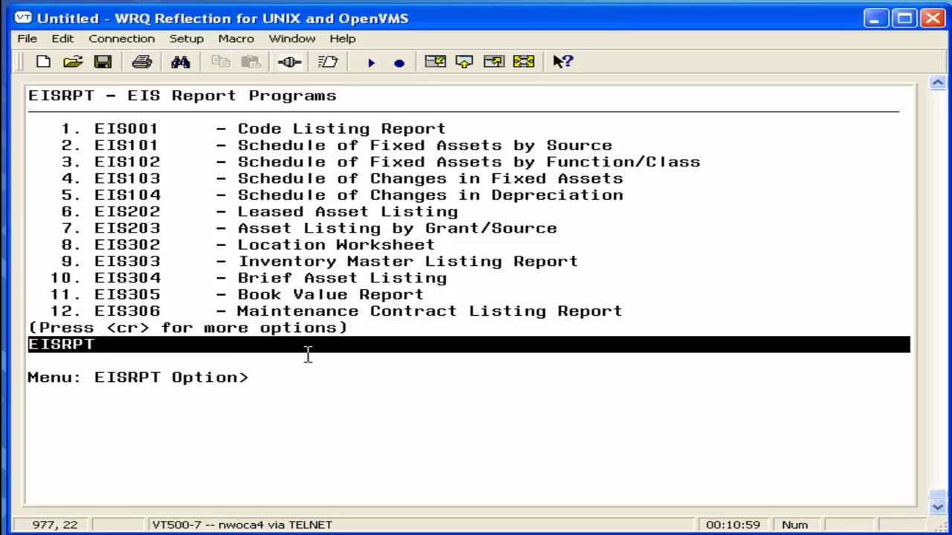
Step: Exit the report menu and enter eismnt to reach the Local Code Maintenance Main Menu
text(EXIT)
key(Return)
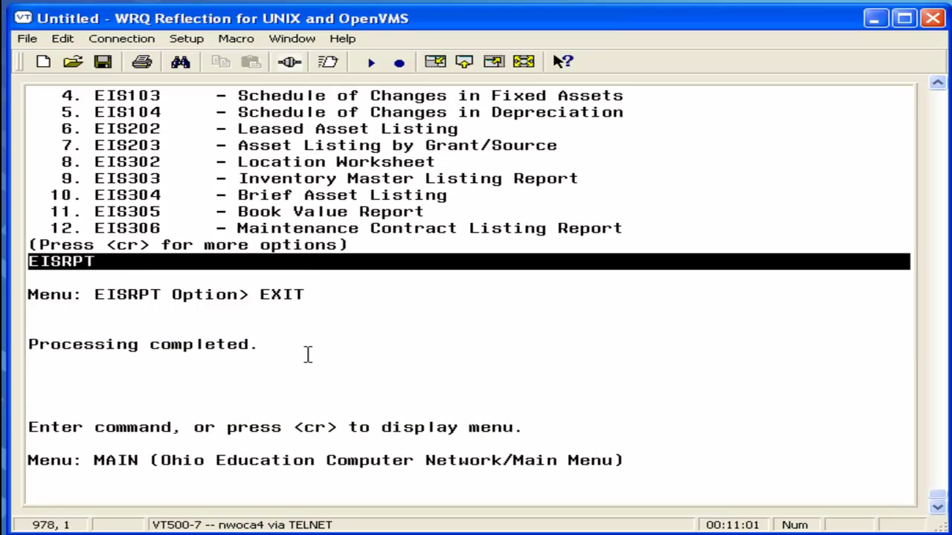
text(eismnt)
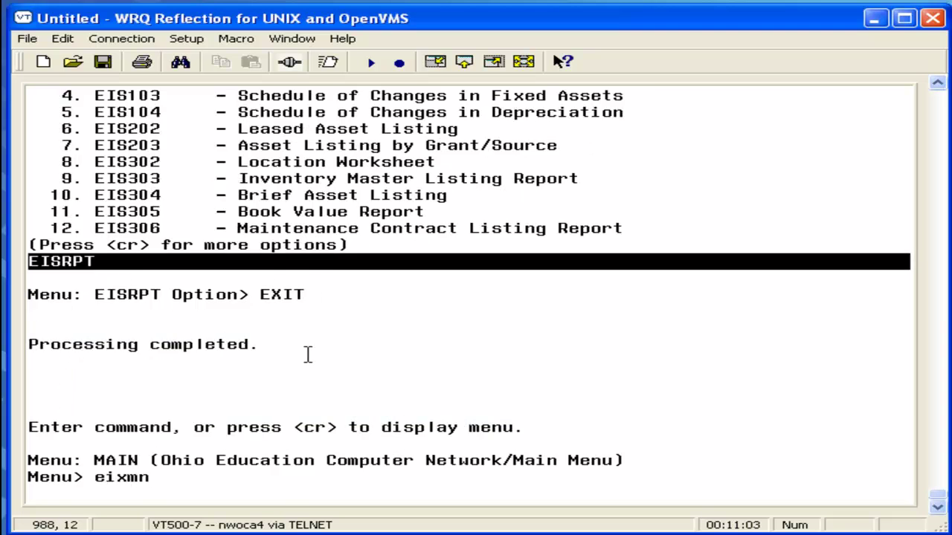
key(Return)
text(eism)
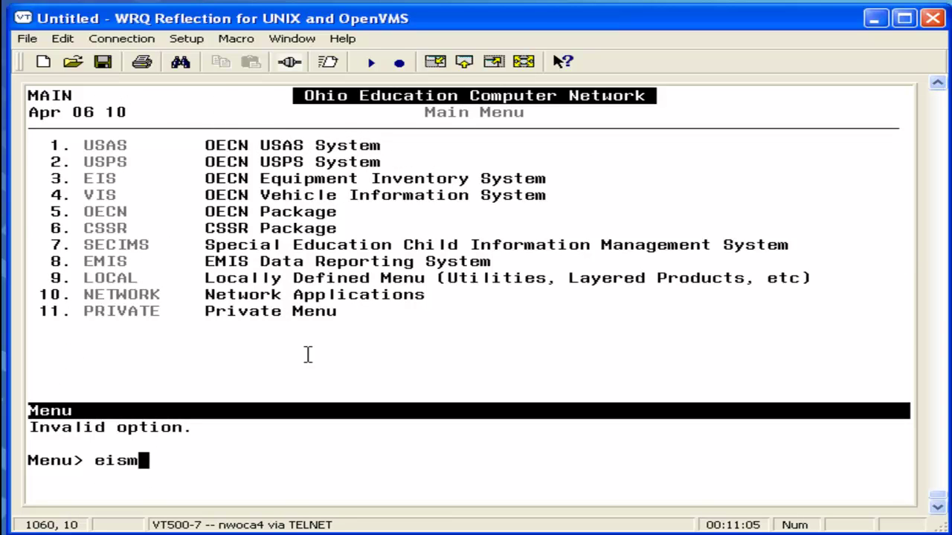
key(Return)
key(Return)
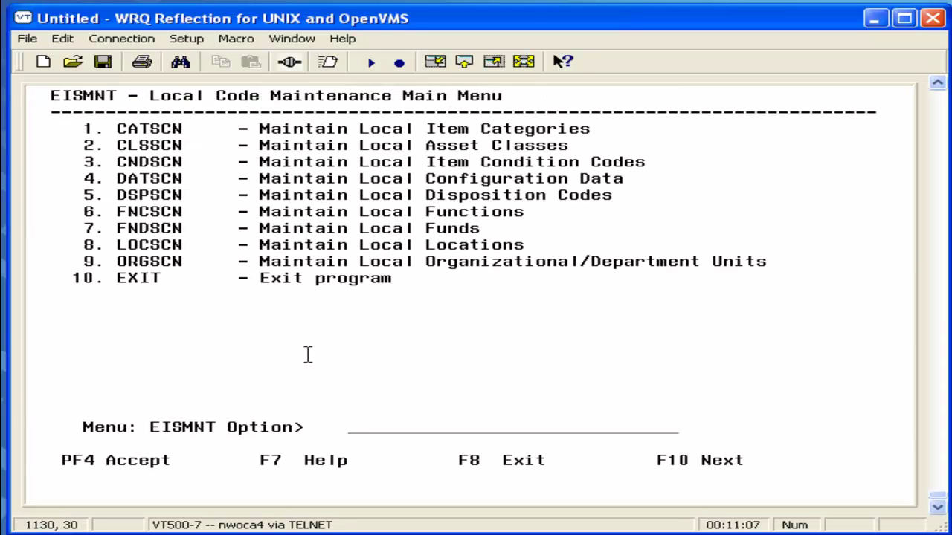
text(4)
key(Return)
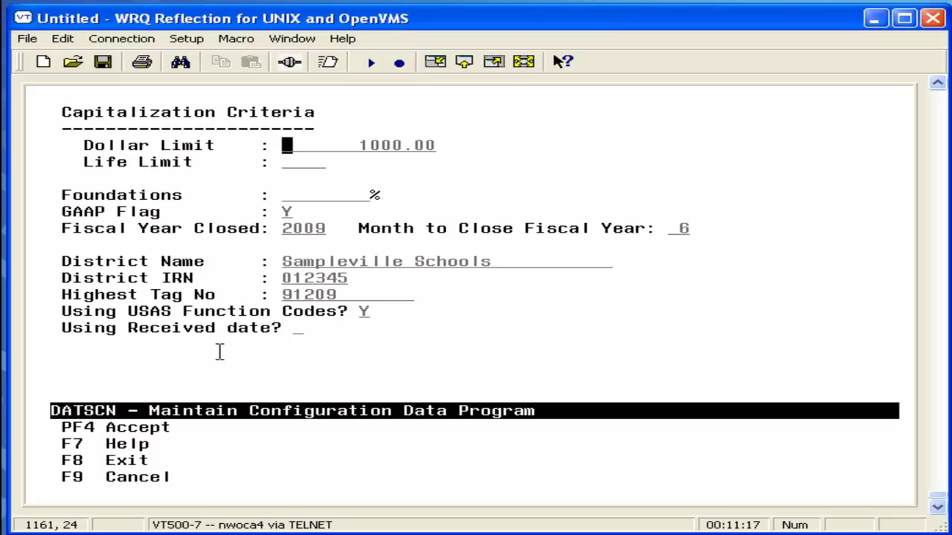
triple_click(17, 149)
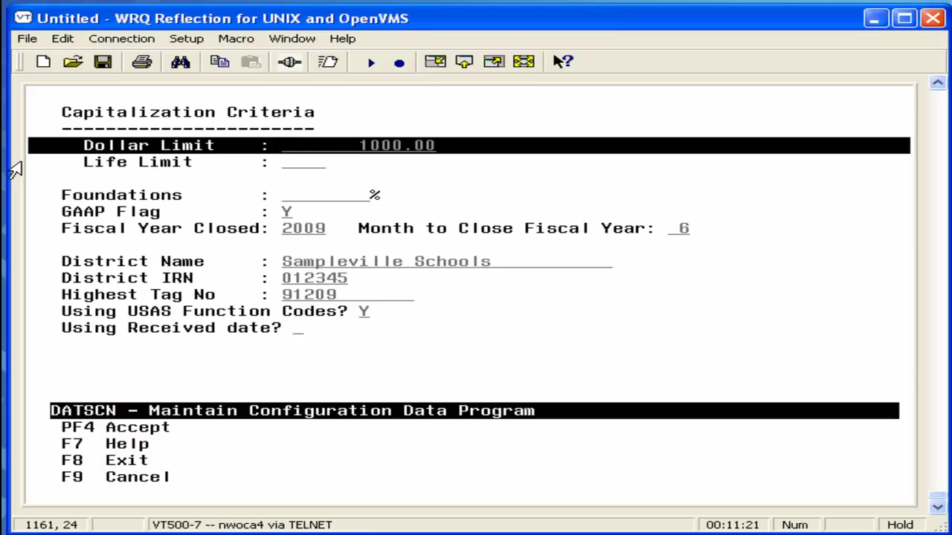
triple_click(13, 165)
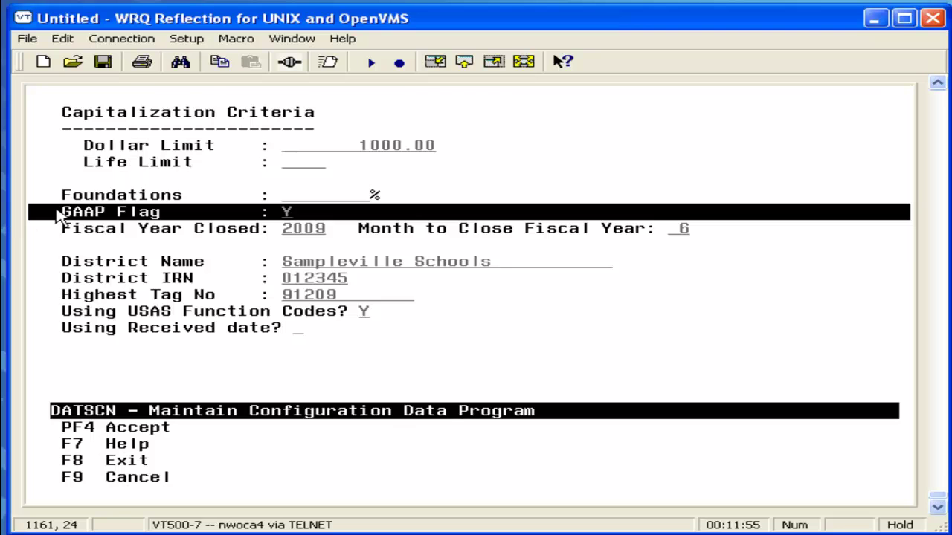
Step: Review the twelve local funds on FNDSCN (option 7), then return to the main Menu> prompt
key(F8)
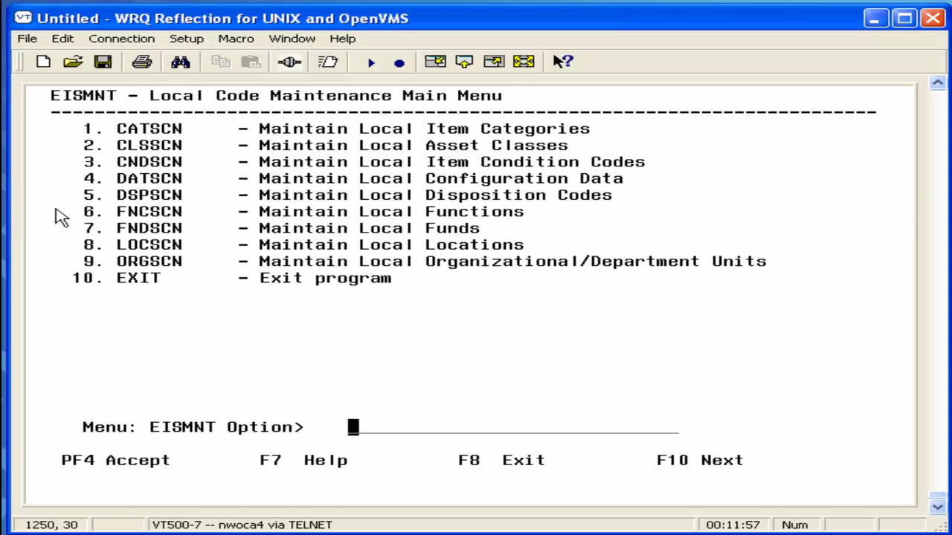
text(7)
key(Return)
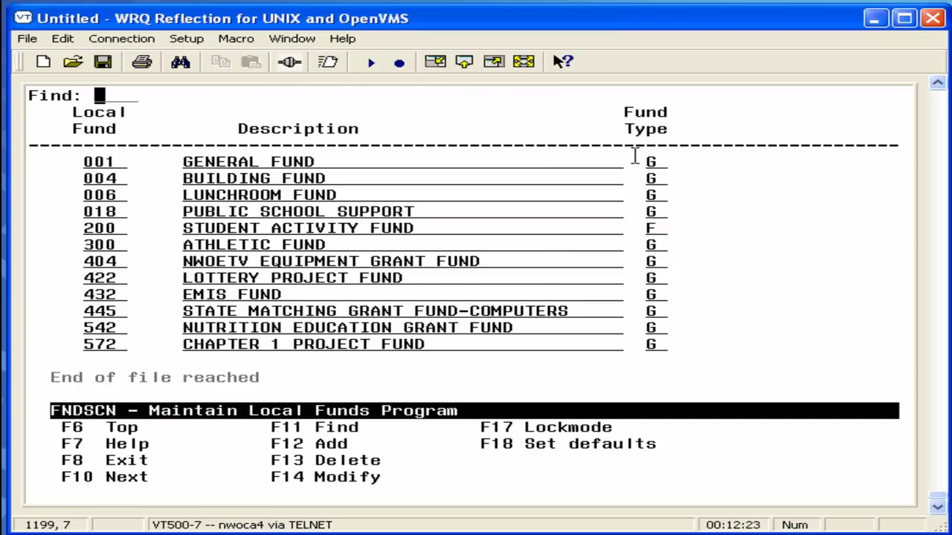
key(F8)
key(F8)
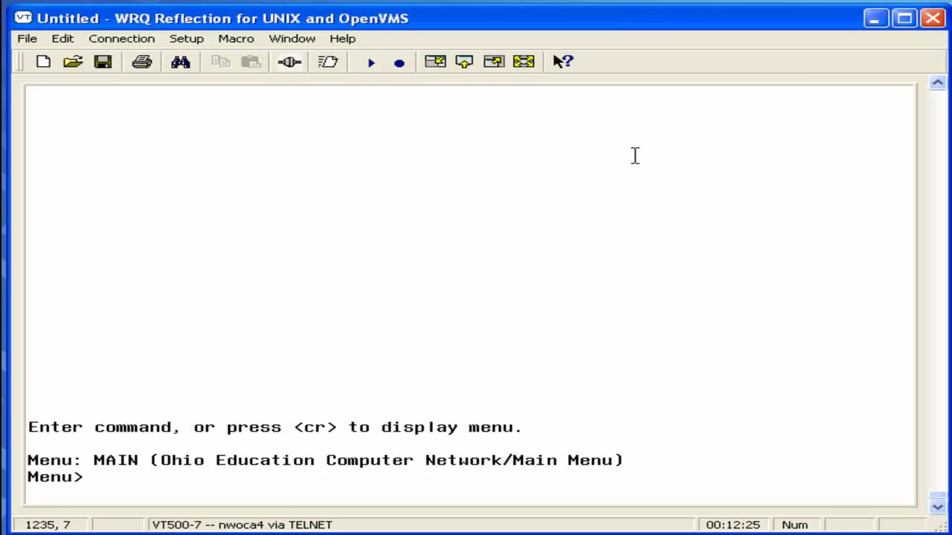
Step: Run eisscn, choose ITMSCN (option 1), and look up inventory item tag 91203
text(eisscn)
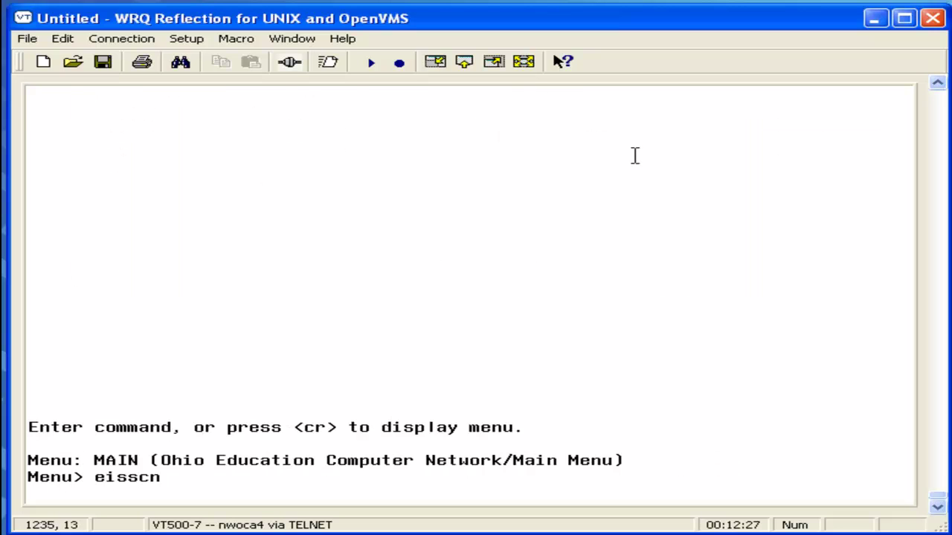
key(Return)
key(Return)
text(1)
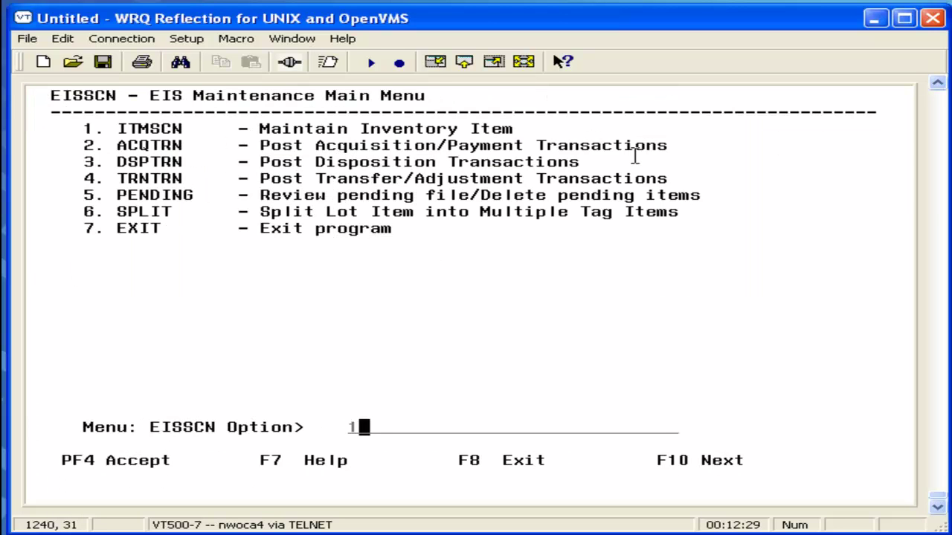
key(Return)
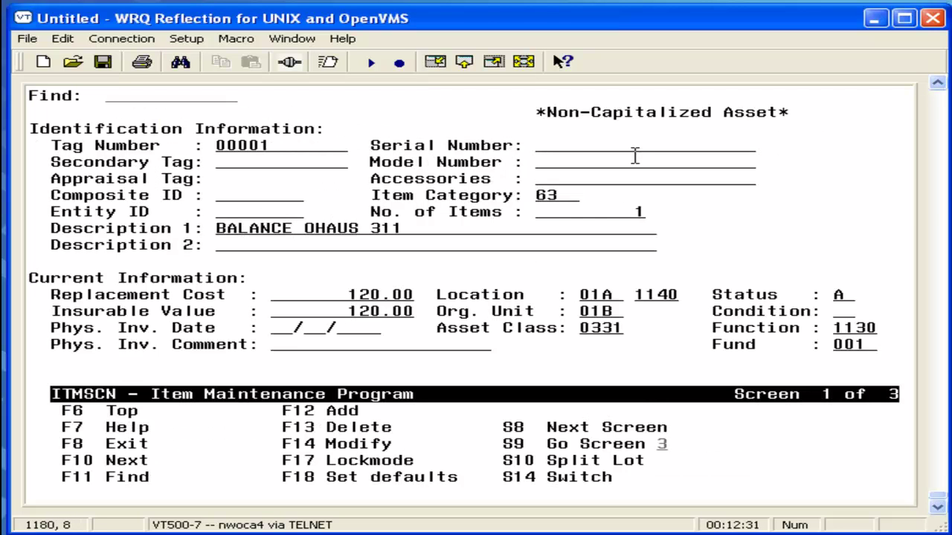
text(91203)
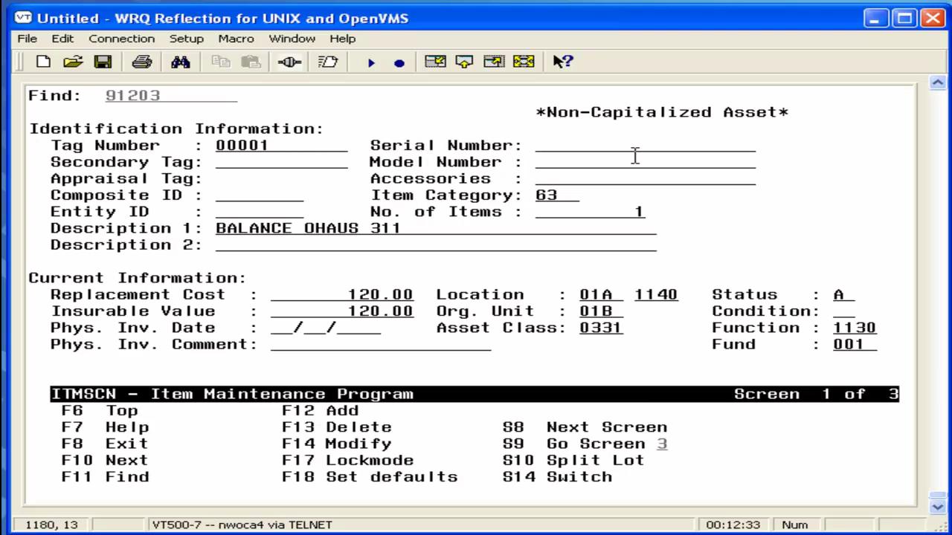
key(Return)
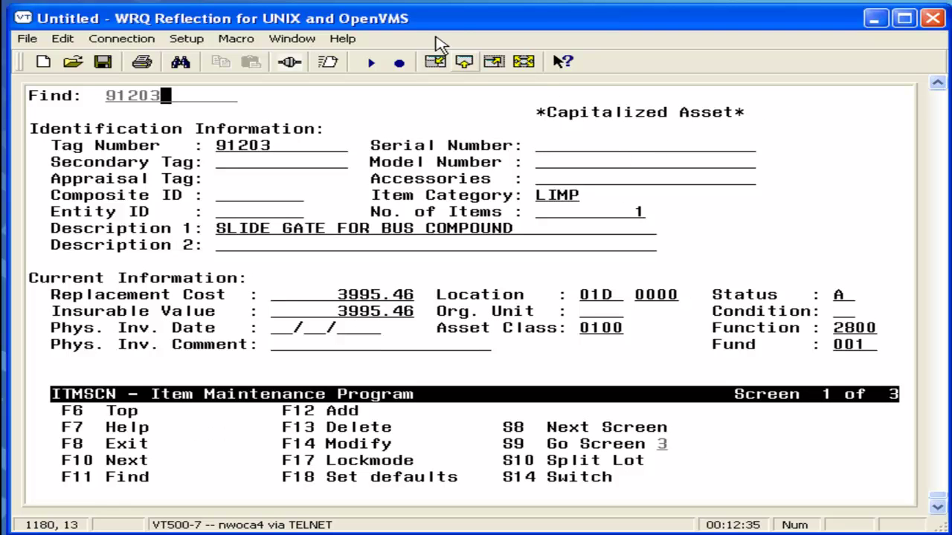
Step: Highlight item 91203's Status, Asset Class, Function and Fund fields, then advance to screen 2
double_click(729, 296)
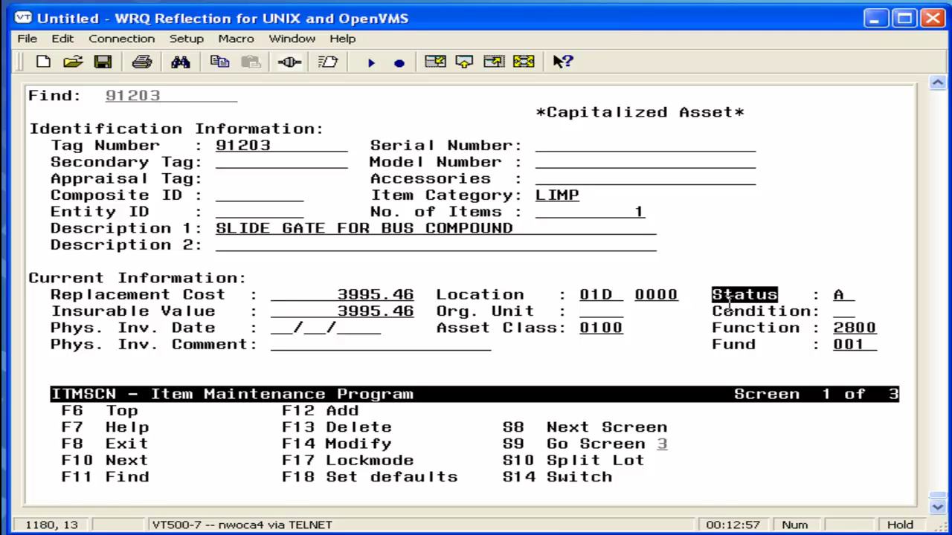
drag(433, 327, 559, 330)
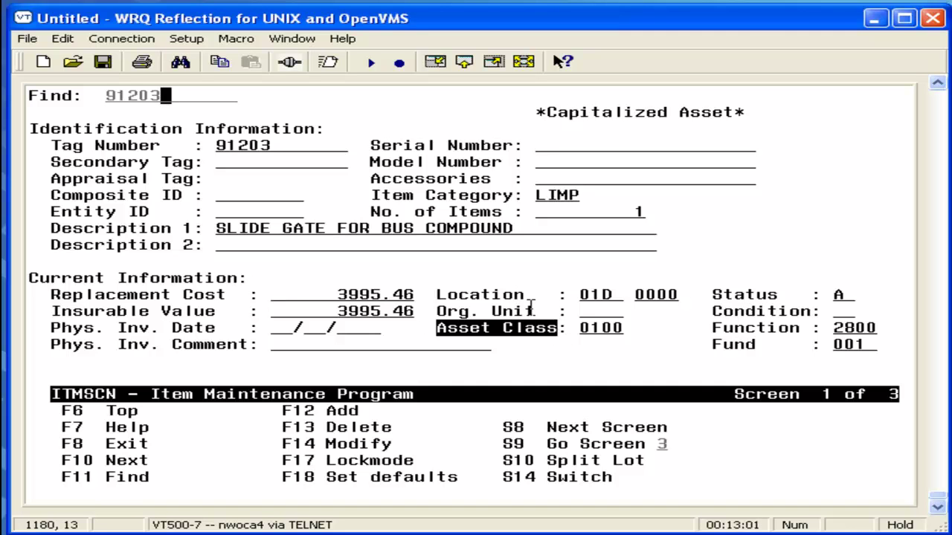
double_click(738, 328)
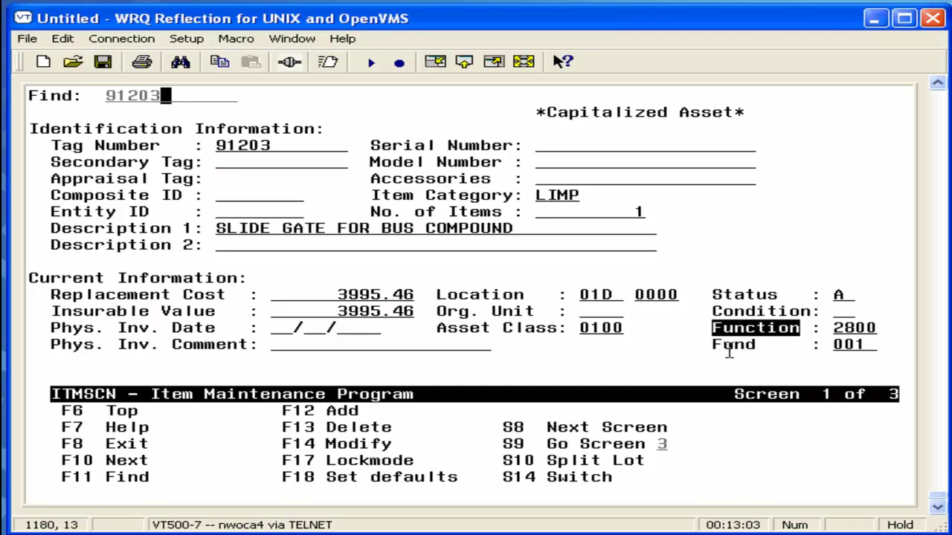
double_click(731, 347)
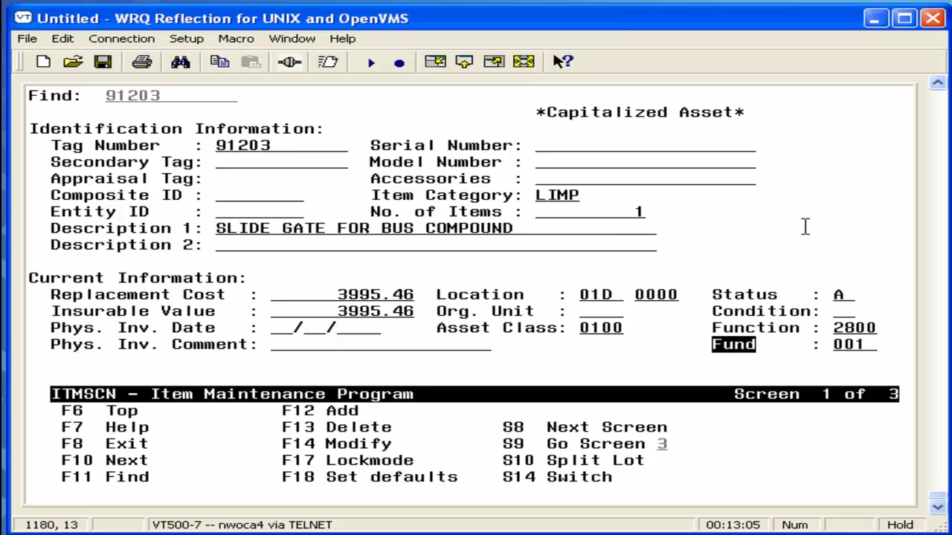
key(shift+F8)
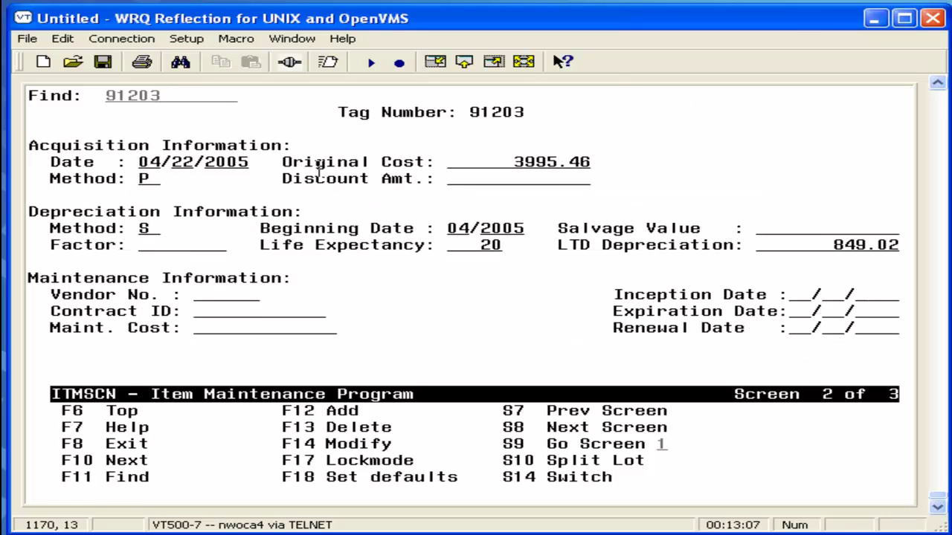
Step: Highlight Original Cost, Method and depreciation rows, then show screen 3's lease Type field
drag(281, 161, 430, 168)
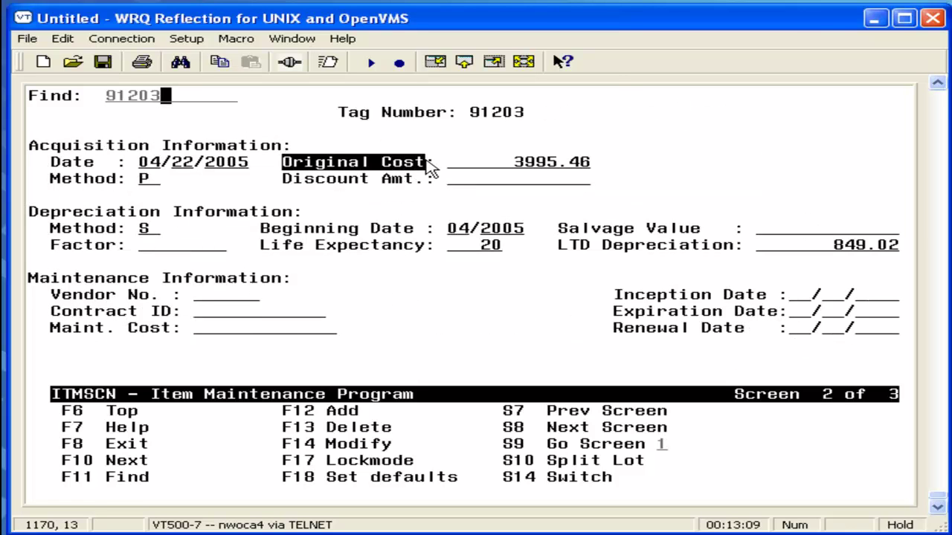
double_click(84, 181)
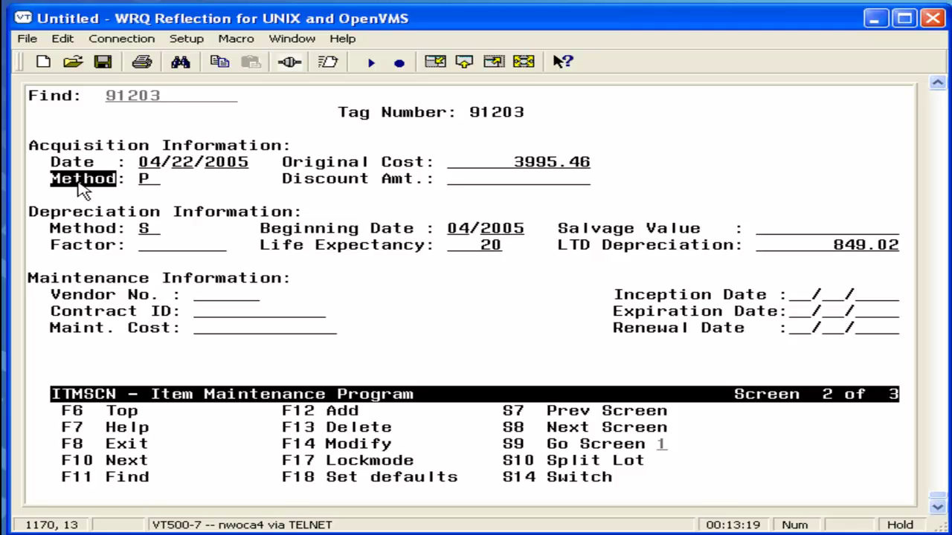
drag(30, 208, 907, 248)
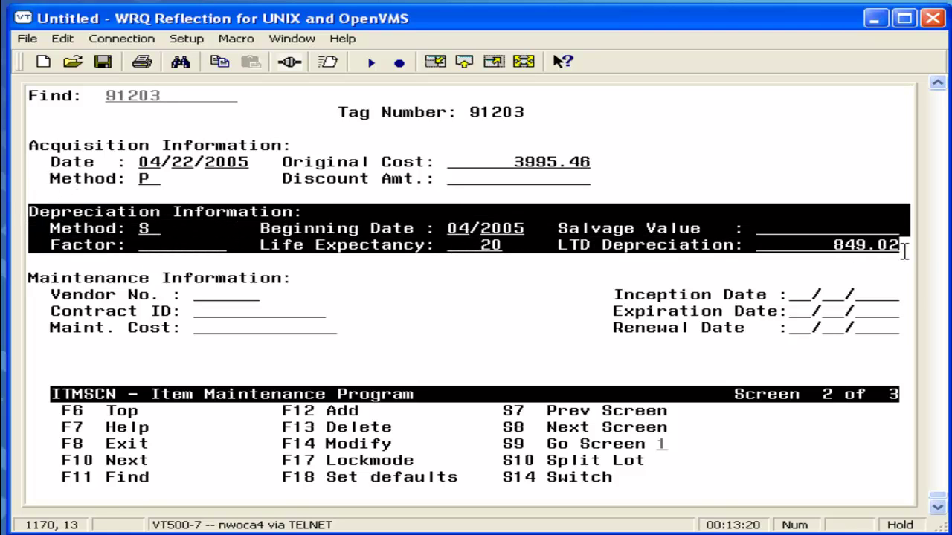
click(784, 258)
key(Page_Down)
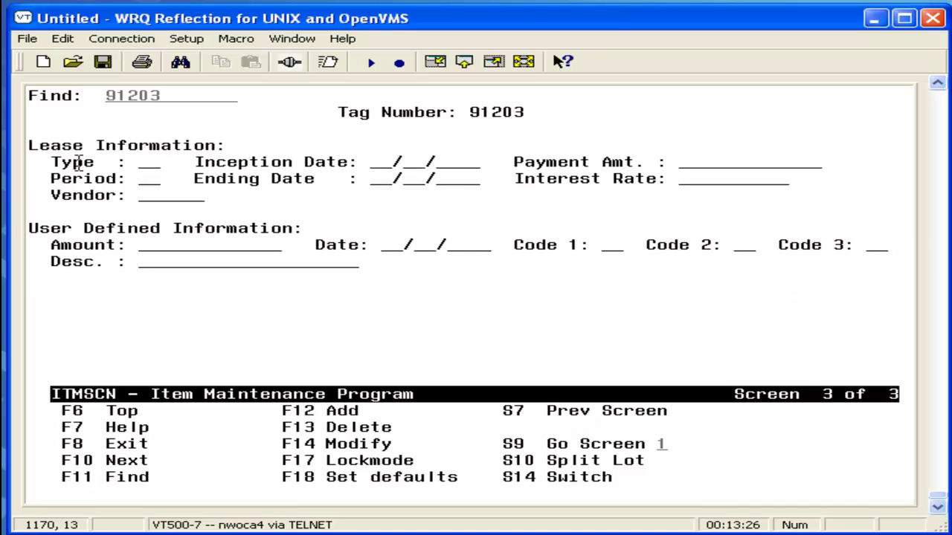
double_click(78, 162)
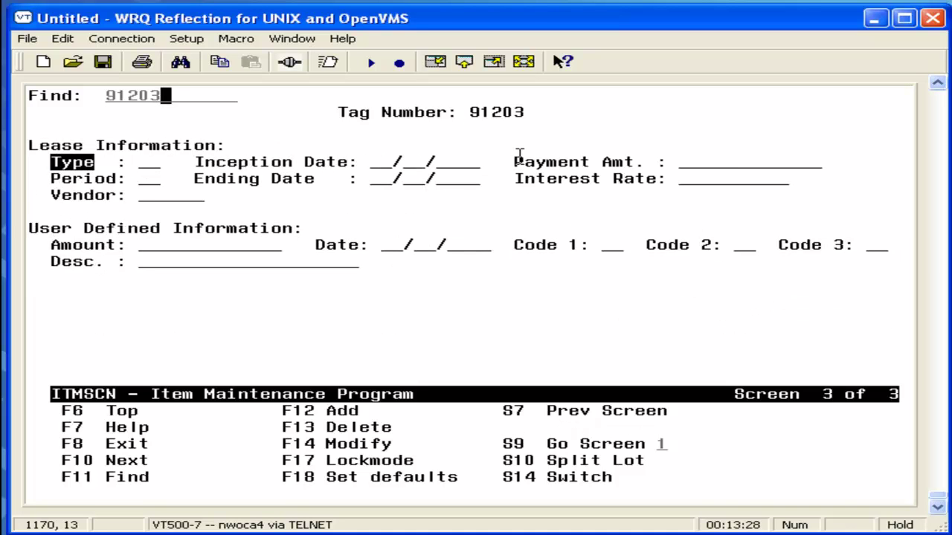